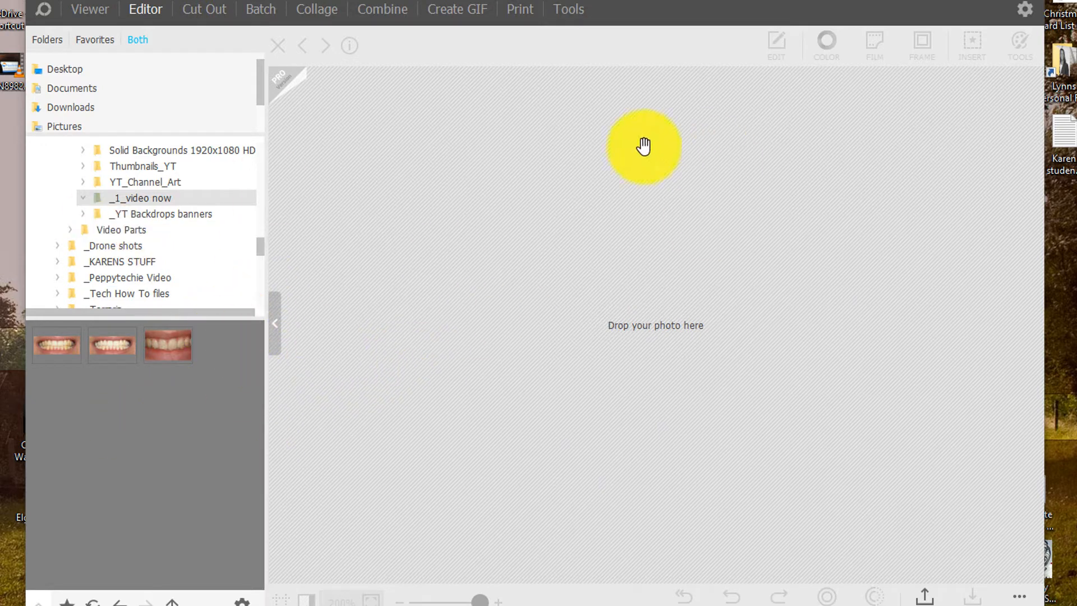
pyautogui.click(43, 11)
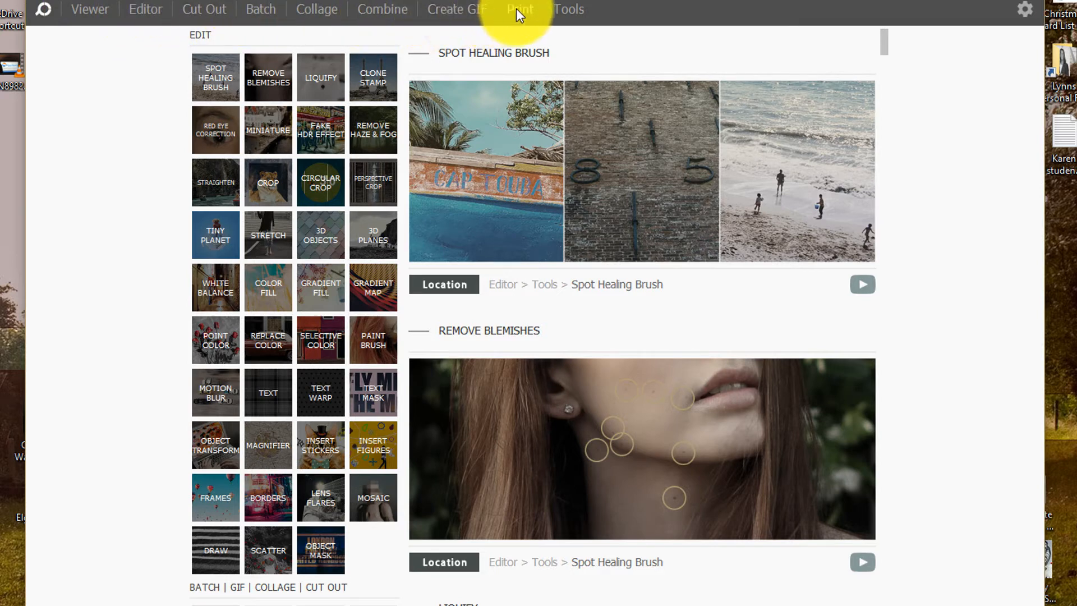
pyautogui.click(144, 9)
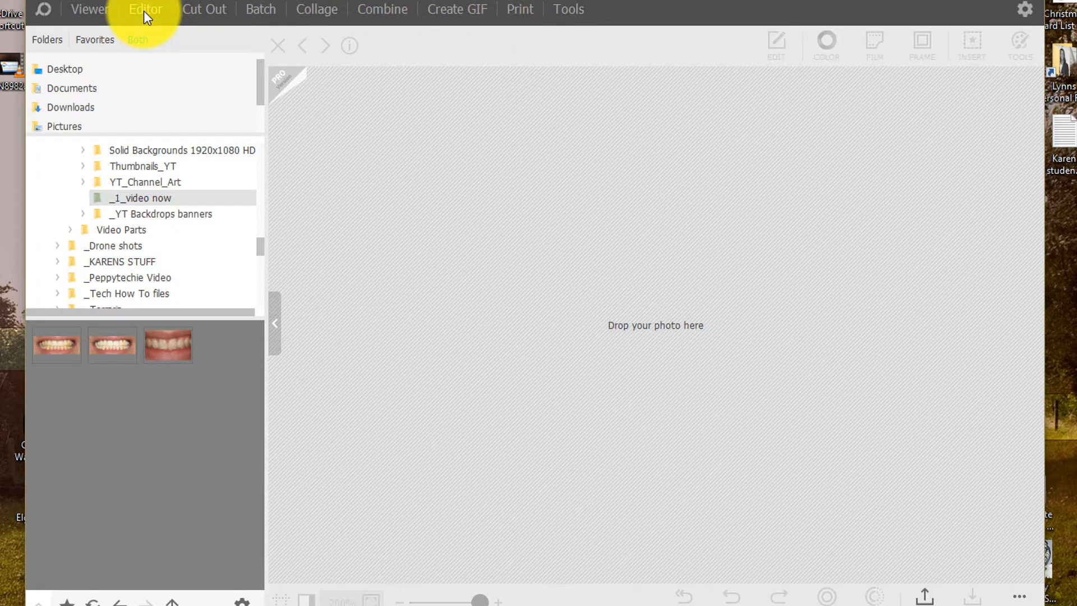
# - Load the third teeth photo into the editor and start the Paint tool from the Tools list
pyautogui.doubleClick(179, 347)
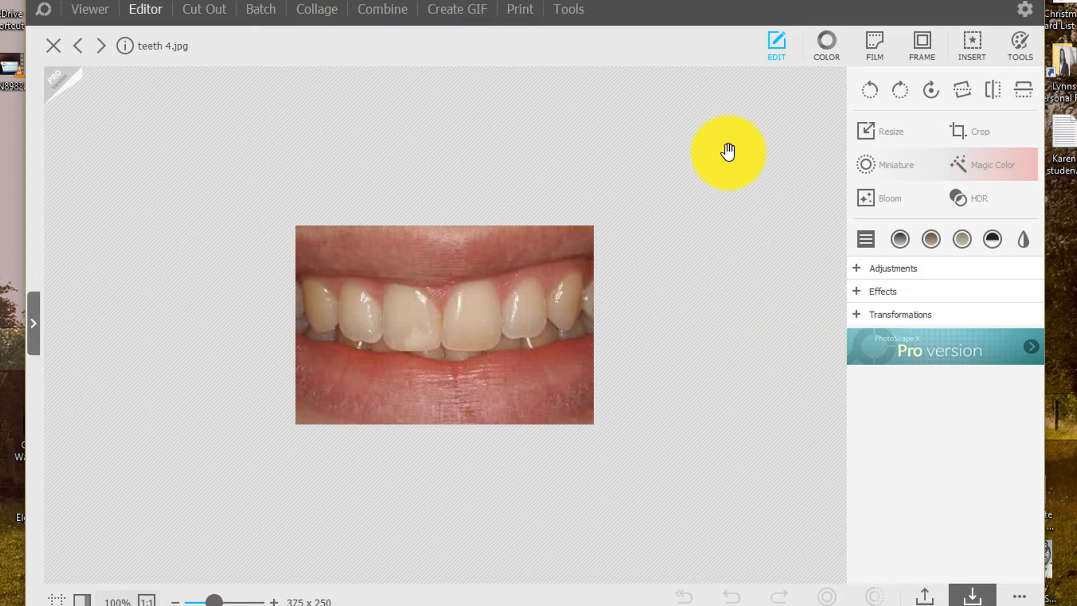
pyautogui.click(1020, 47)
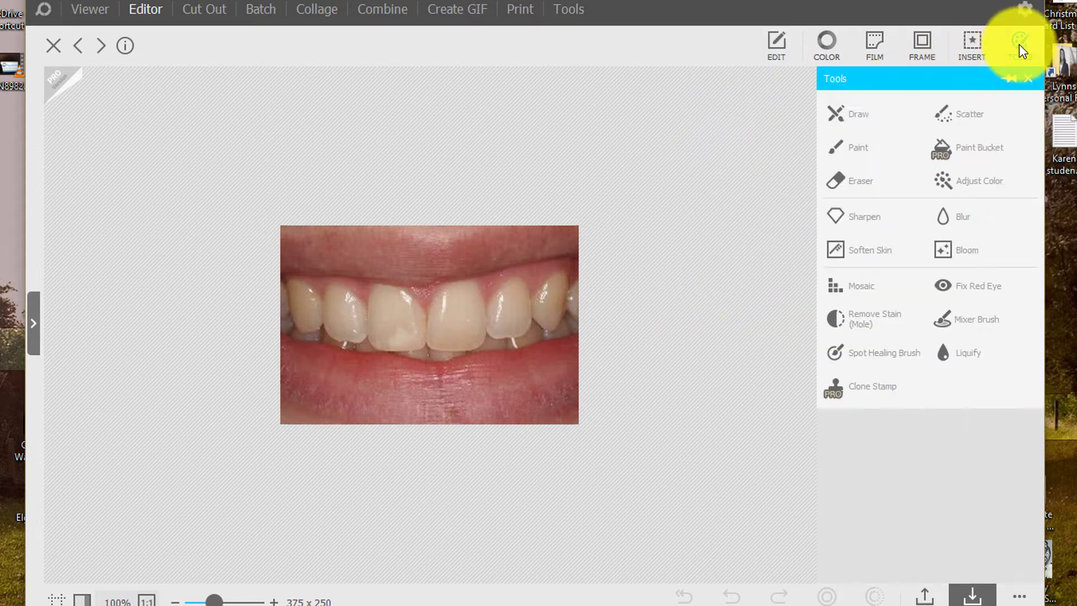
pyautogui.click(859, 155)
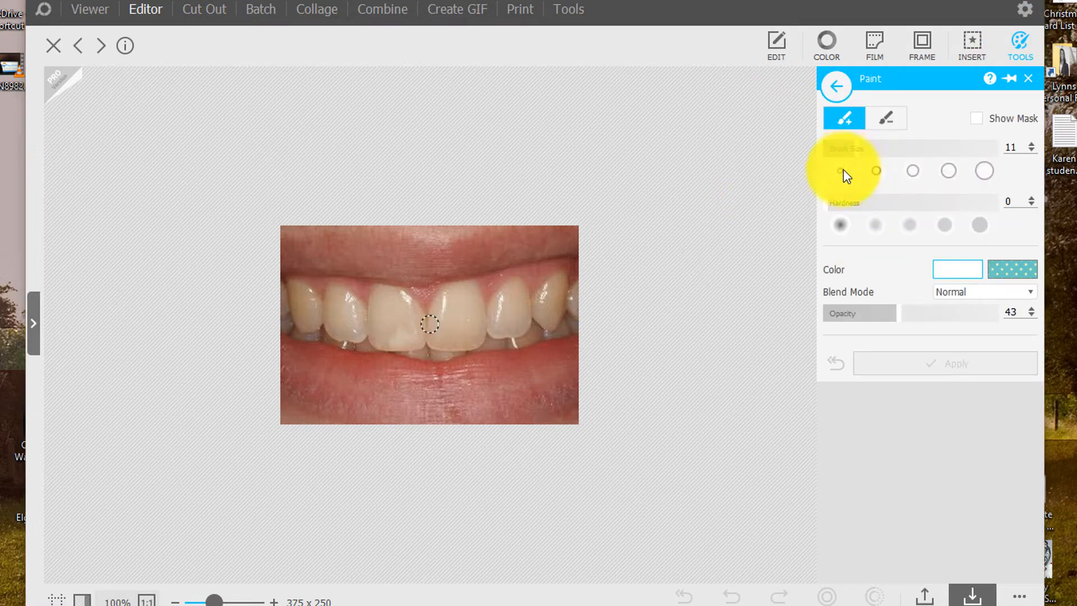
# - Set the paint brush to size 15 in add-paint mode and toggle the mask display
pyautogui.click(876, 172)
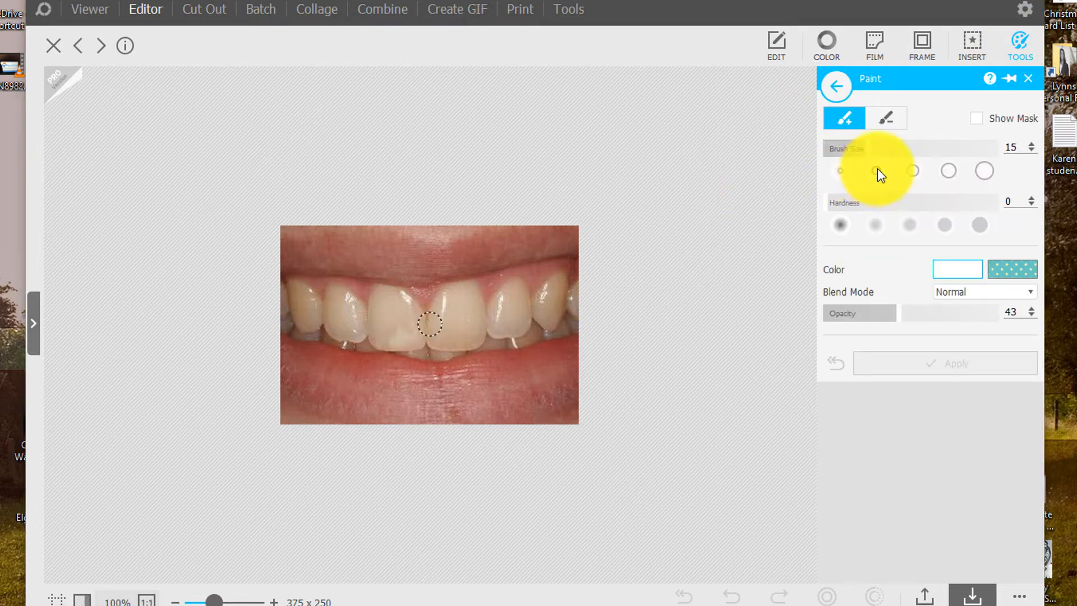
pyautogui.click(882, 121)
pyautogui.click(850, 116)
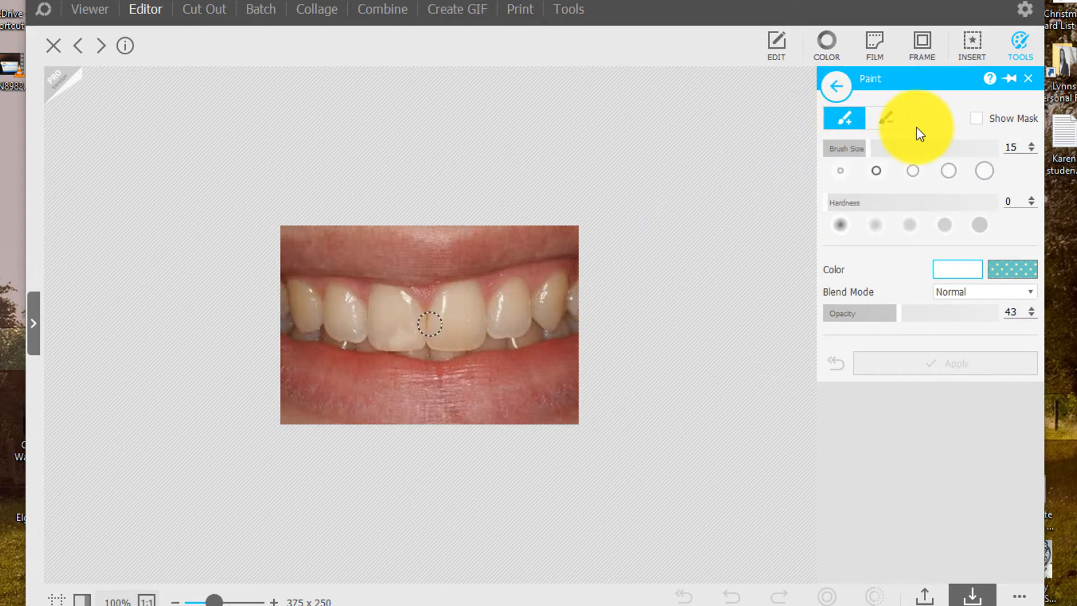
pyautogui.click(979, 120)
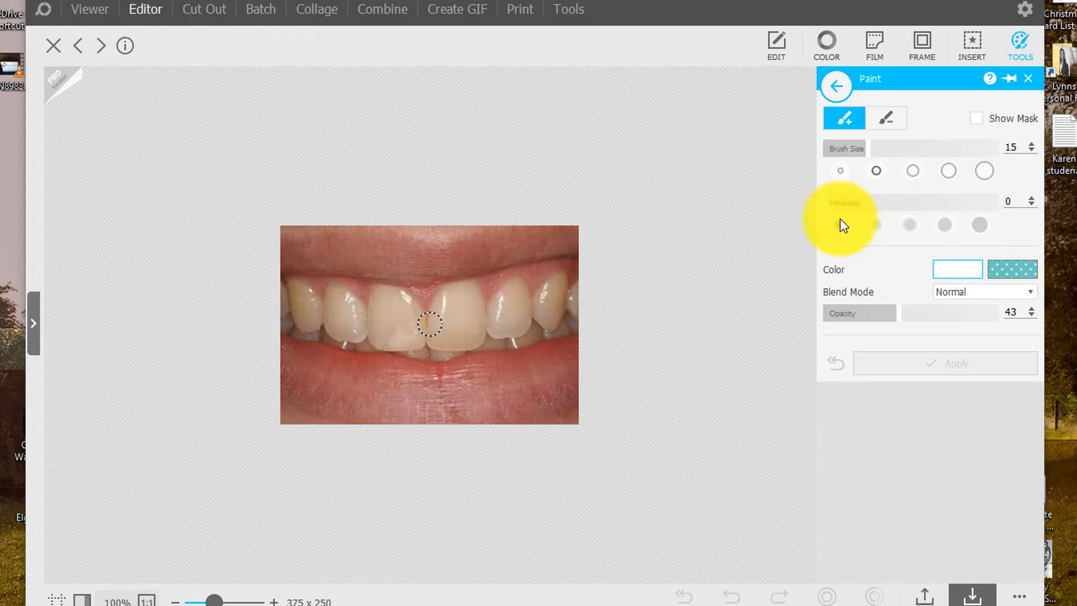
# - Choose white from the colour swatch as the paint colour
pyautogui.click(969, 271)
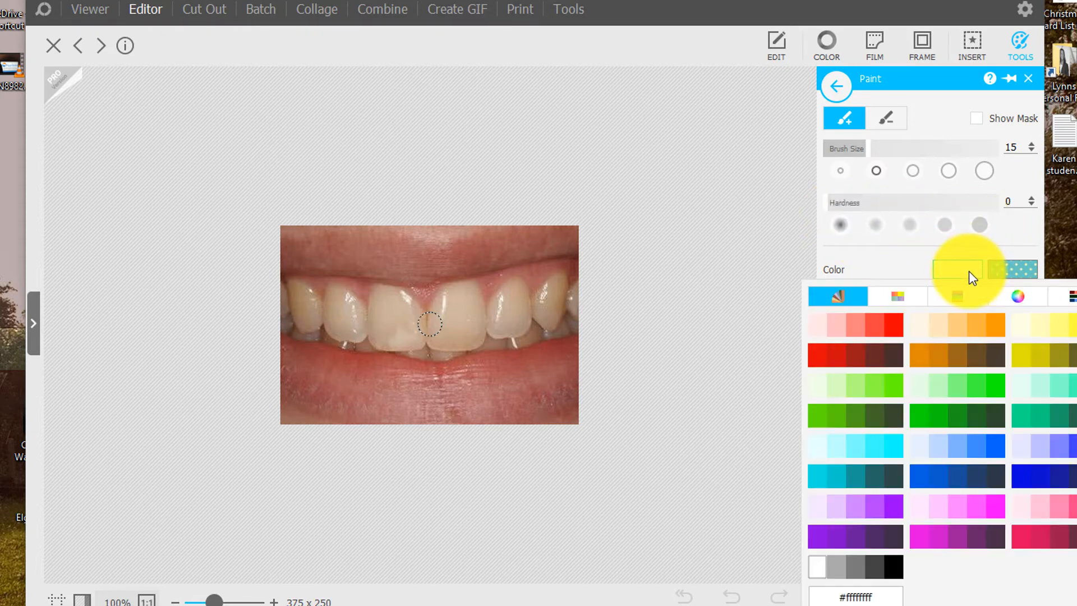
pyautogui.click(815, 576)
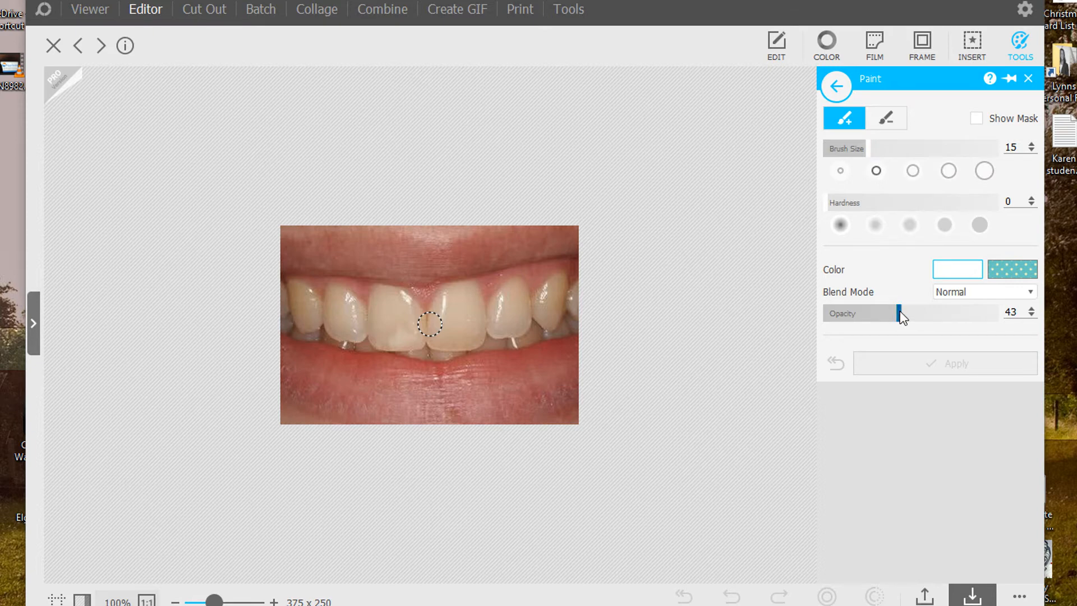
# - Set opacity to 42 and brush semi-transparent white over the two front teeth
pyautogui.moveTo(898, 314); pyautogui.dragTo(900, 319)
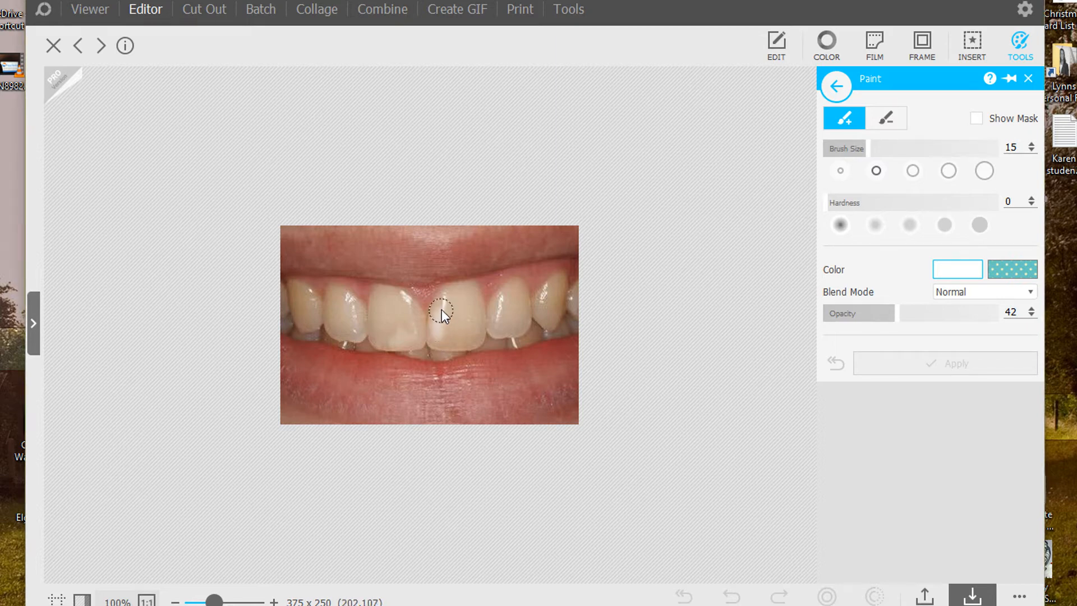
pyautogui.moveTo(439, 337); pyautogui.dragTo(468, 344)
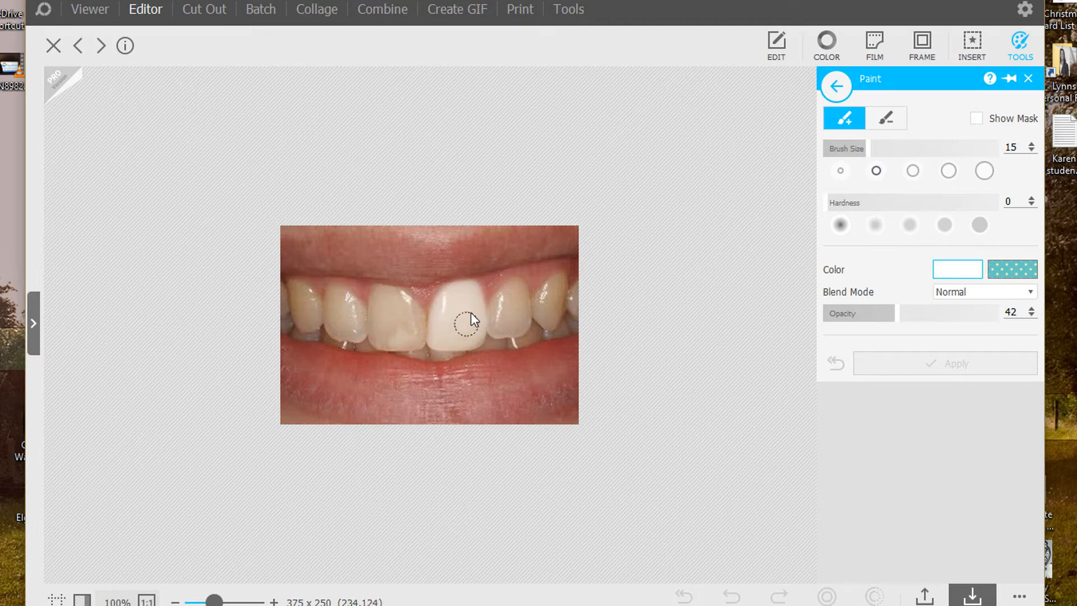
pyautogui.click(445, 321)
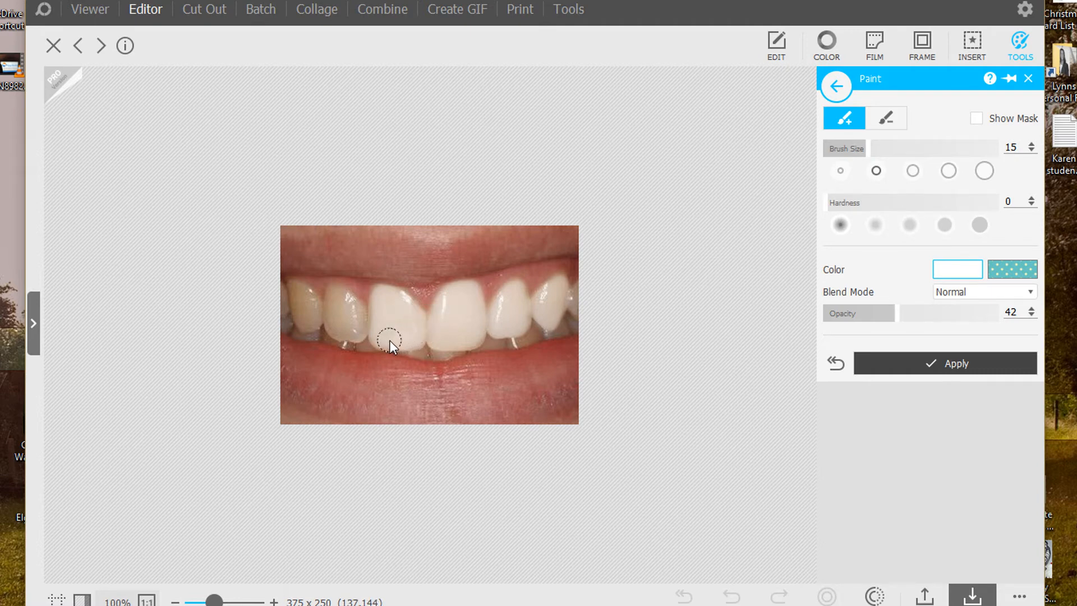
# - Paint the central-left and left teeth white with the brush shrunk to size 8, then show the red mask
pyautogui.moveTo(383, 341); pyautogui.dragTo(441, 286)
pyautogui.moveTo(867, 152); pyautogui.dragTo(850, 152)
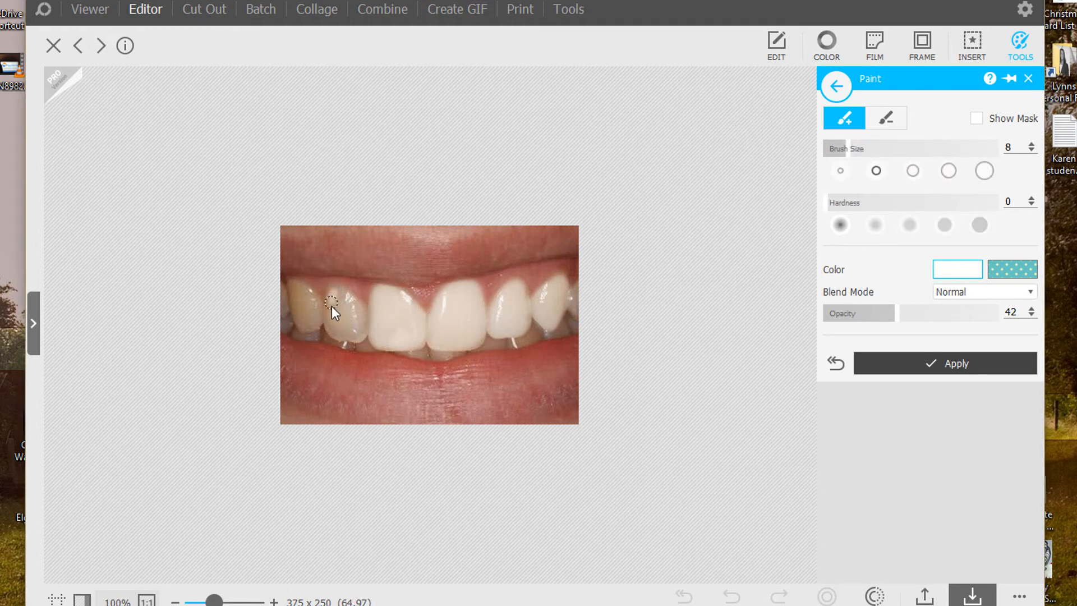
pyautogui.moveTo(332, 331)
pyautogui.mouseDown()
pyautogui.moveTo(362, 337)
pyautogui.moveTo(357, 309)
pyautogui.moveTo(334, 300)
pyautogui.moveTo(358, 321)
pyautogui.moveTo(338, 313)
pyautogui.moveTo(351, 336)
pyautogui.moveTo(319, 305)
pyautogui.moveTo(331, 295)
pyautogui.mouseUp()
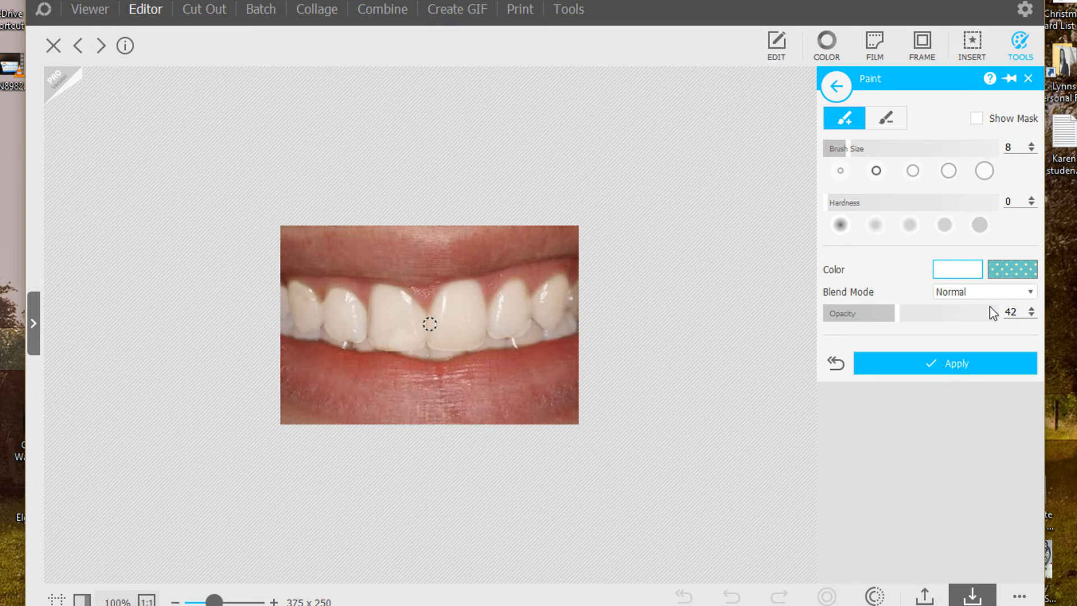
pyautogui.click(976, 119)
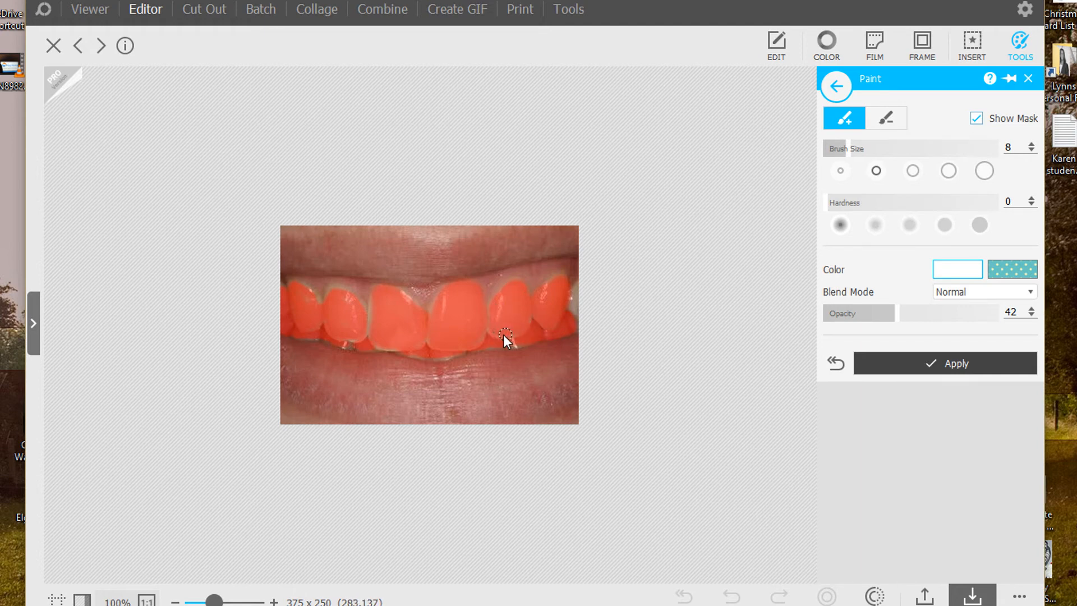
# - Toggle the red mask on and off to check coverage, then lower paint opacity to 30
pyautogui.press('m')
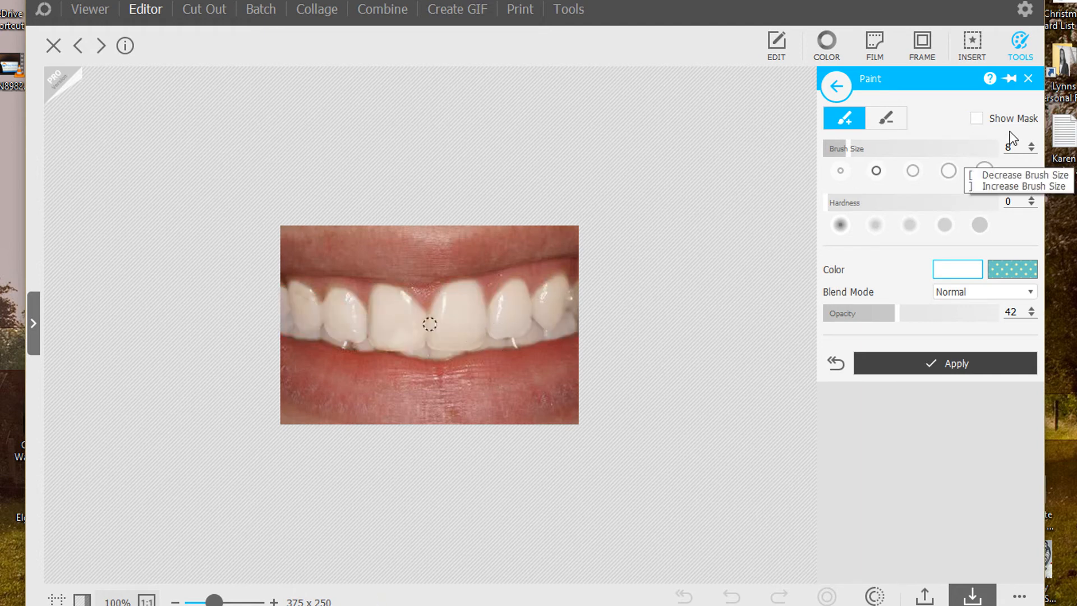
pyautogui.click(977, 119)
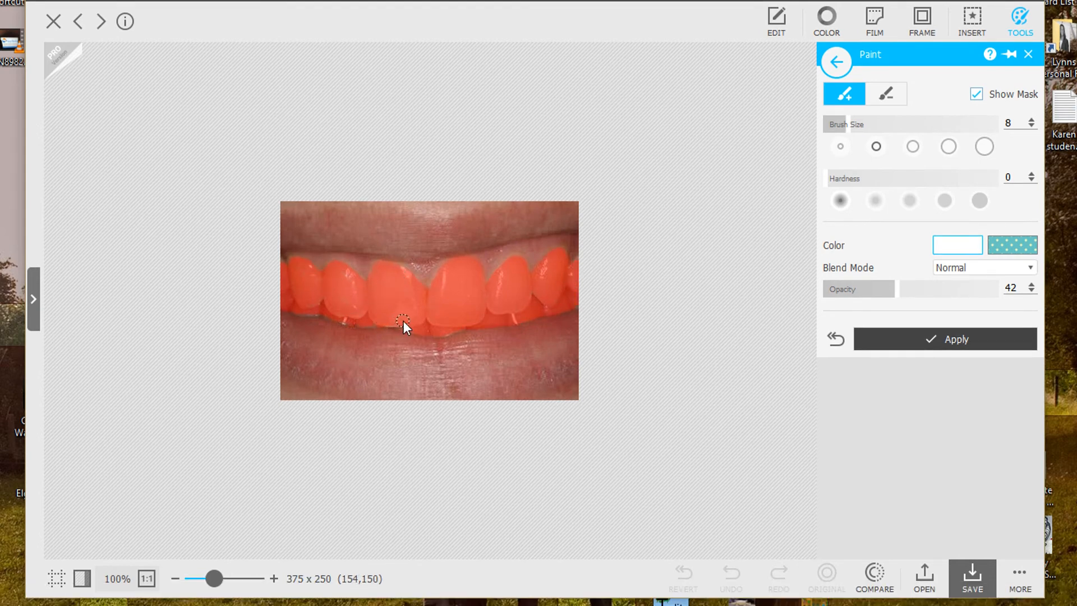
pyautogui.press('m')
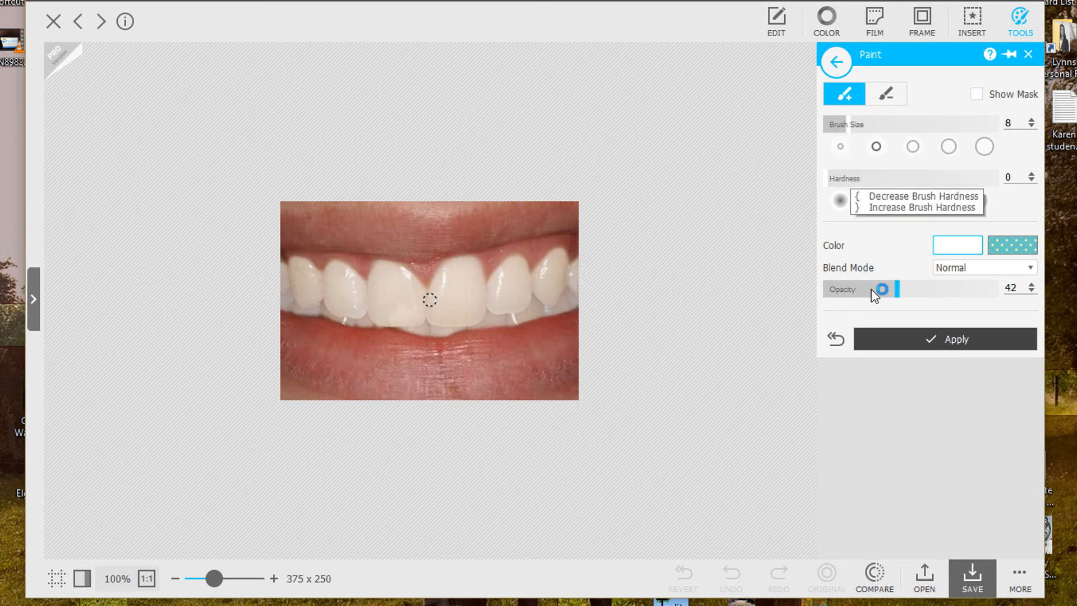
pyautogui.moveTo(901, 302)
pyautogui.mouseDown()
pyautogui.moveTo(837, 296)
pyautogui.moveTo(881, 297)
pyautogui.mouseUp()
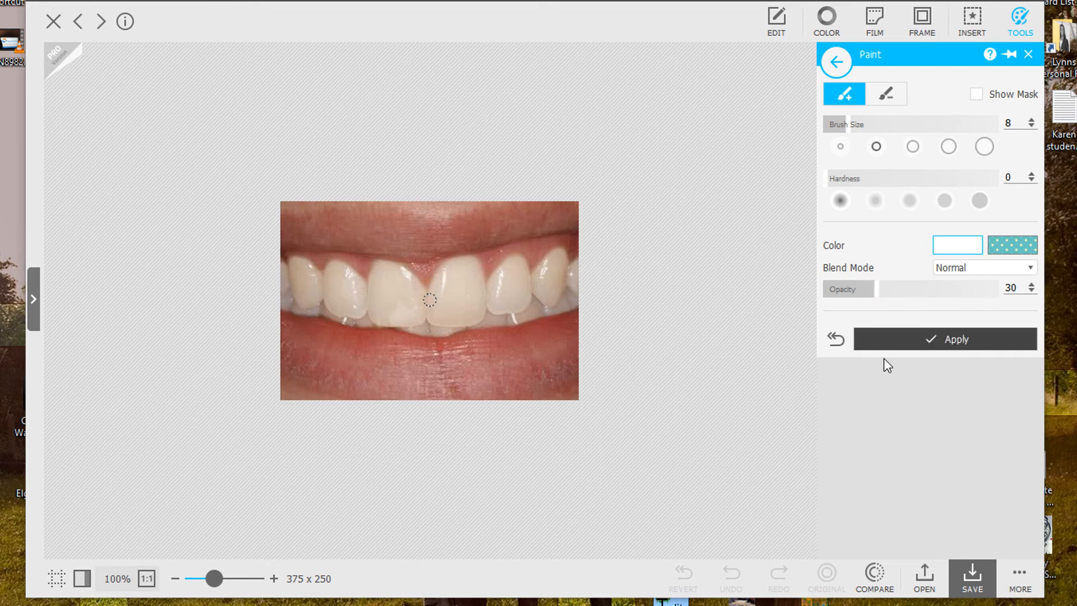
# - Apply the white paint and compare the whitened teeth against the original photo
pyautogui.click(930, 349)
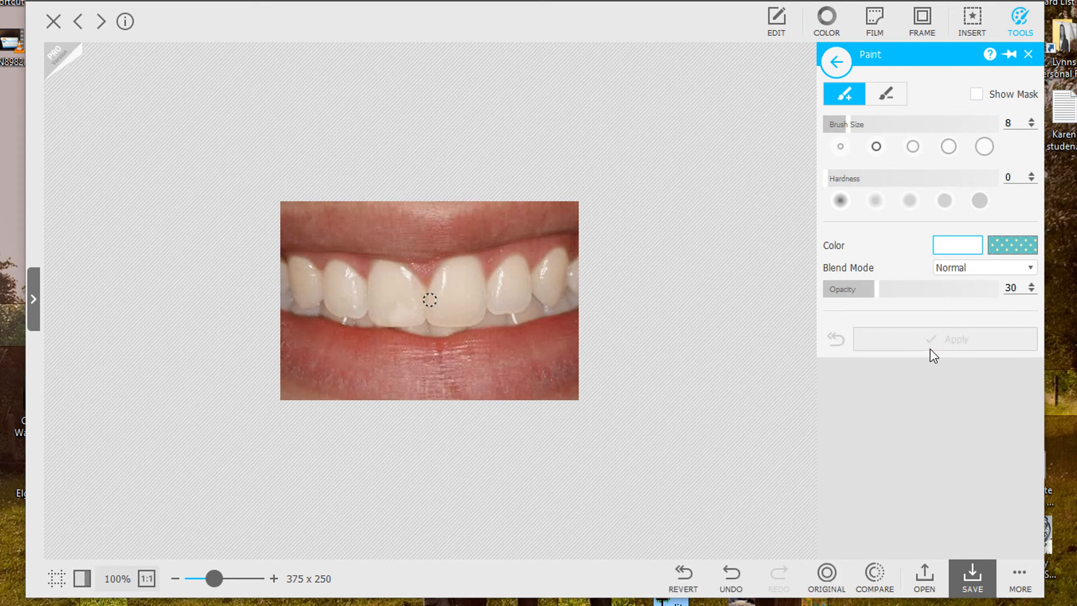
pyautogui.click(826, 585)
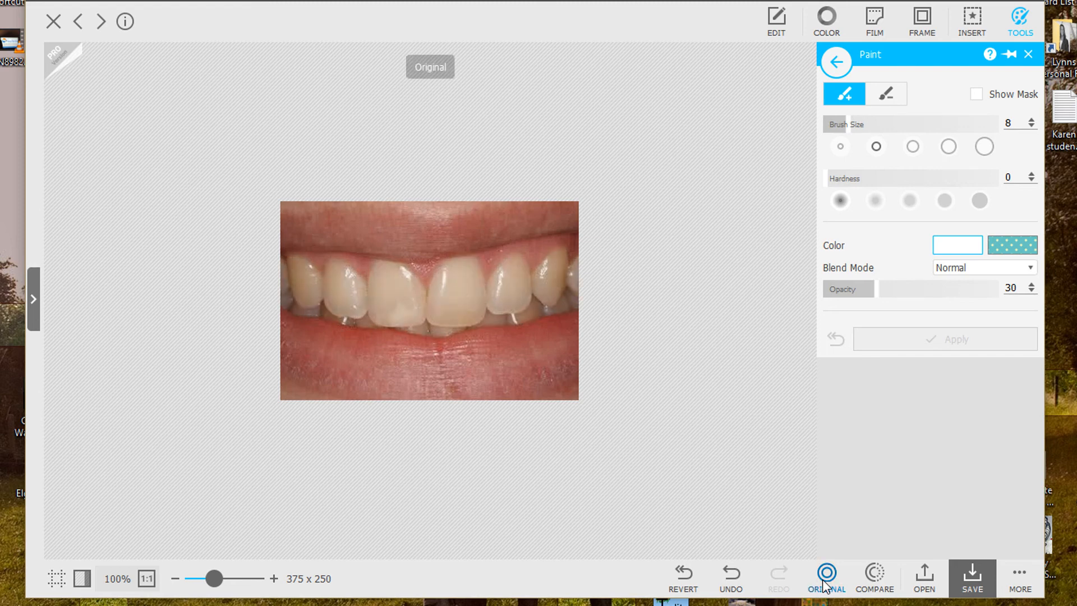
pyautogui.click(826, 585)
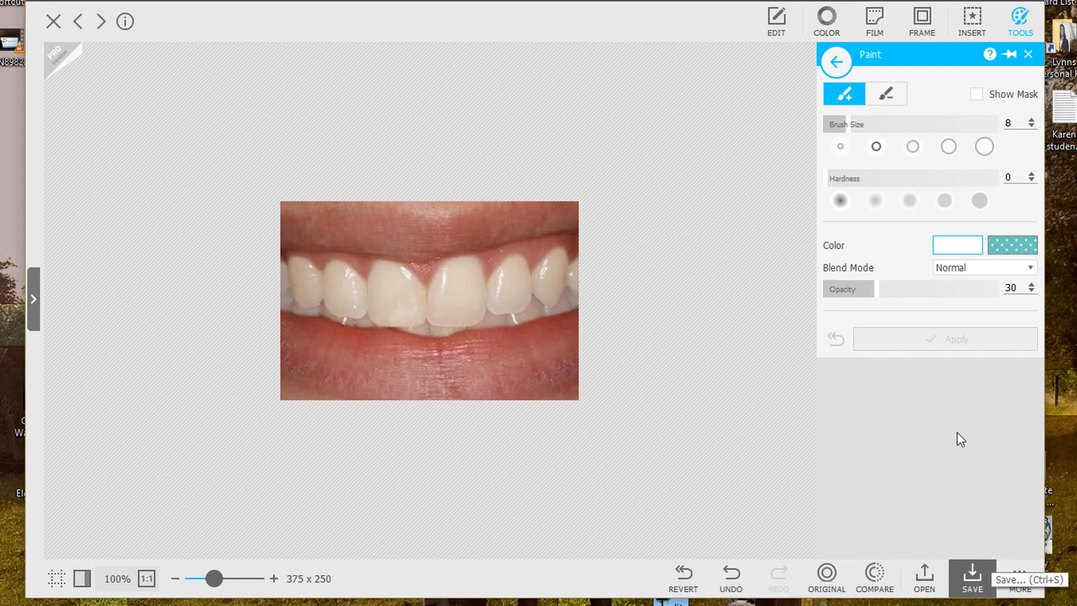
# - Save the whitened photo with Save As under the name teeth 4.jpg
pyautogui.click(968, 575)
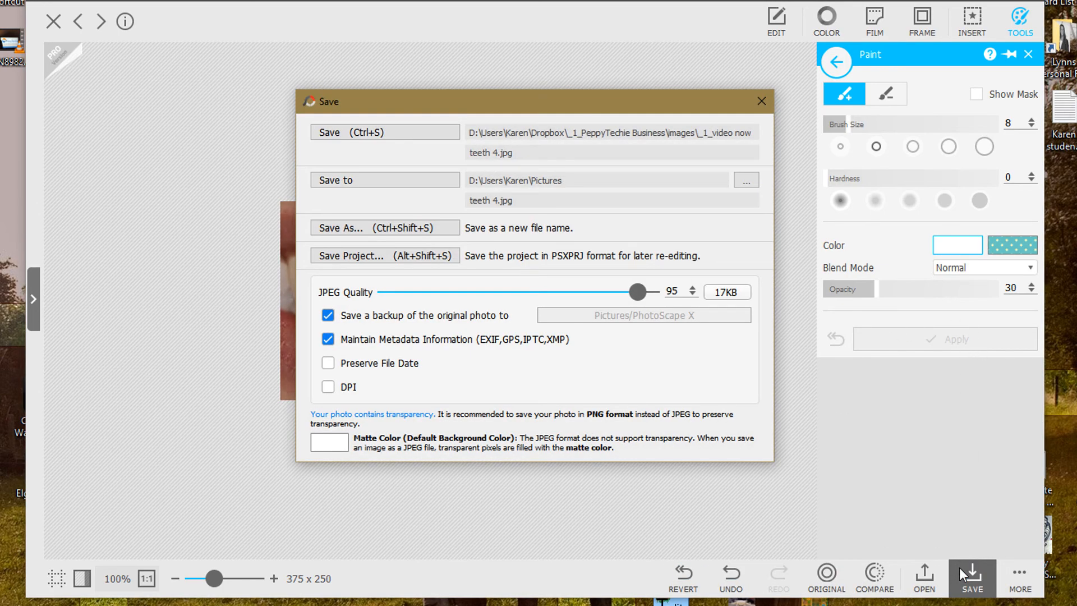
pyautogui.click(360, 232)
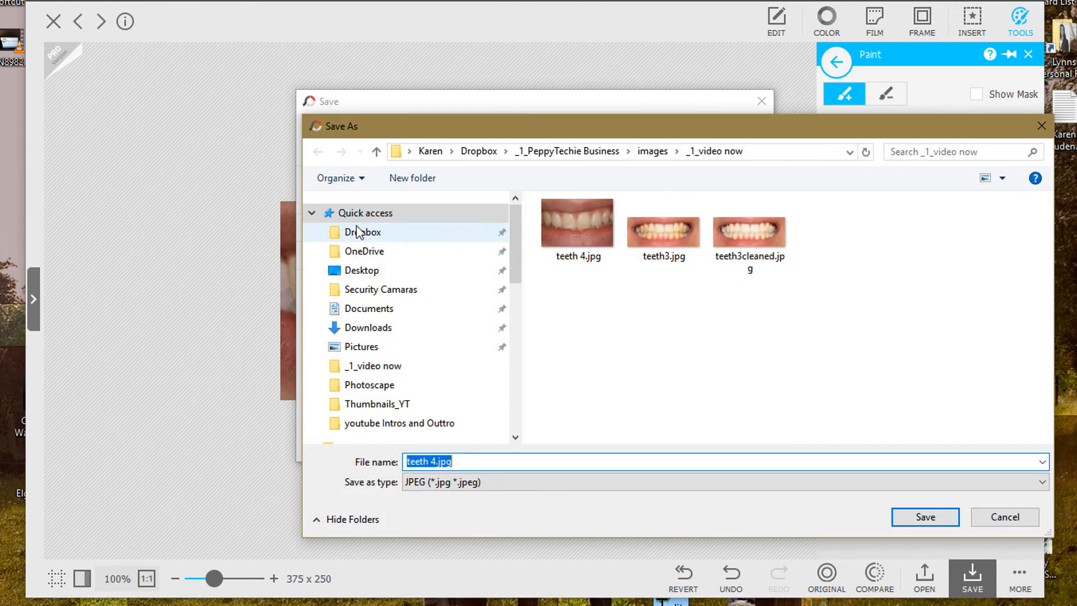
pyautogui.press('Return')
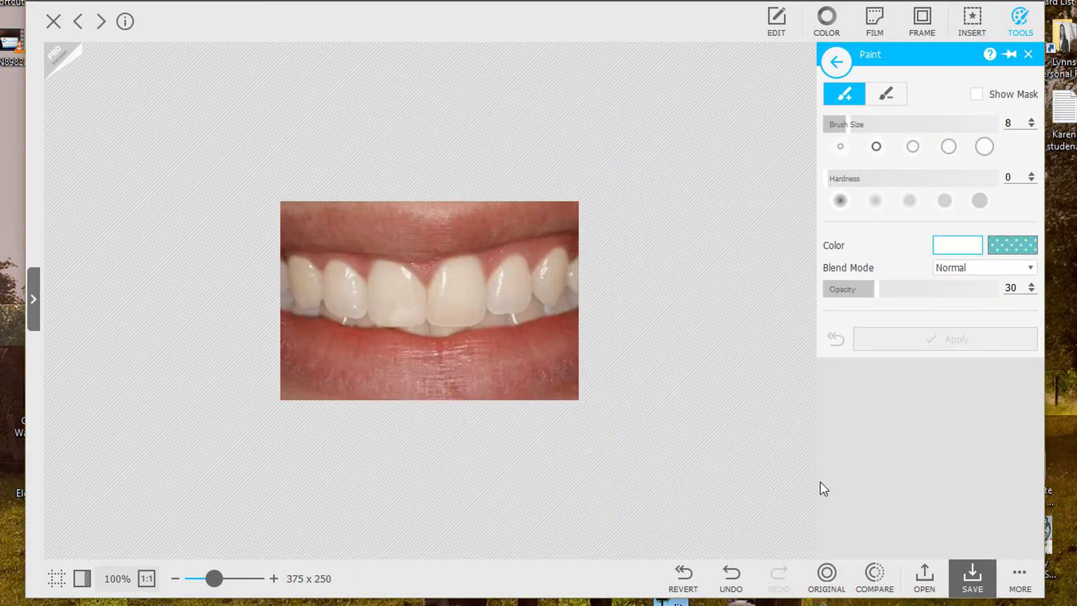